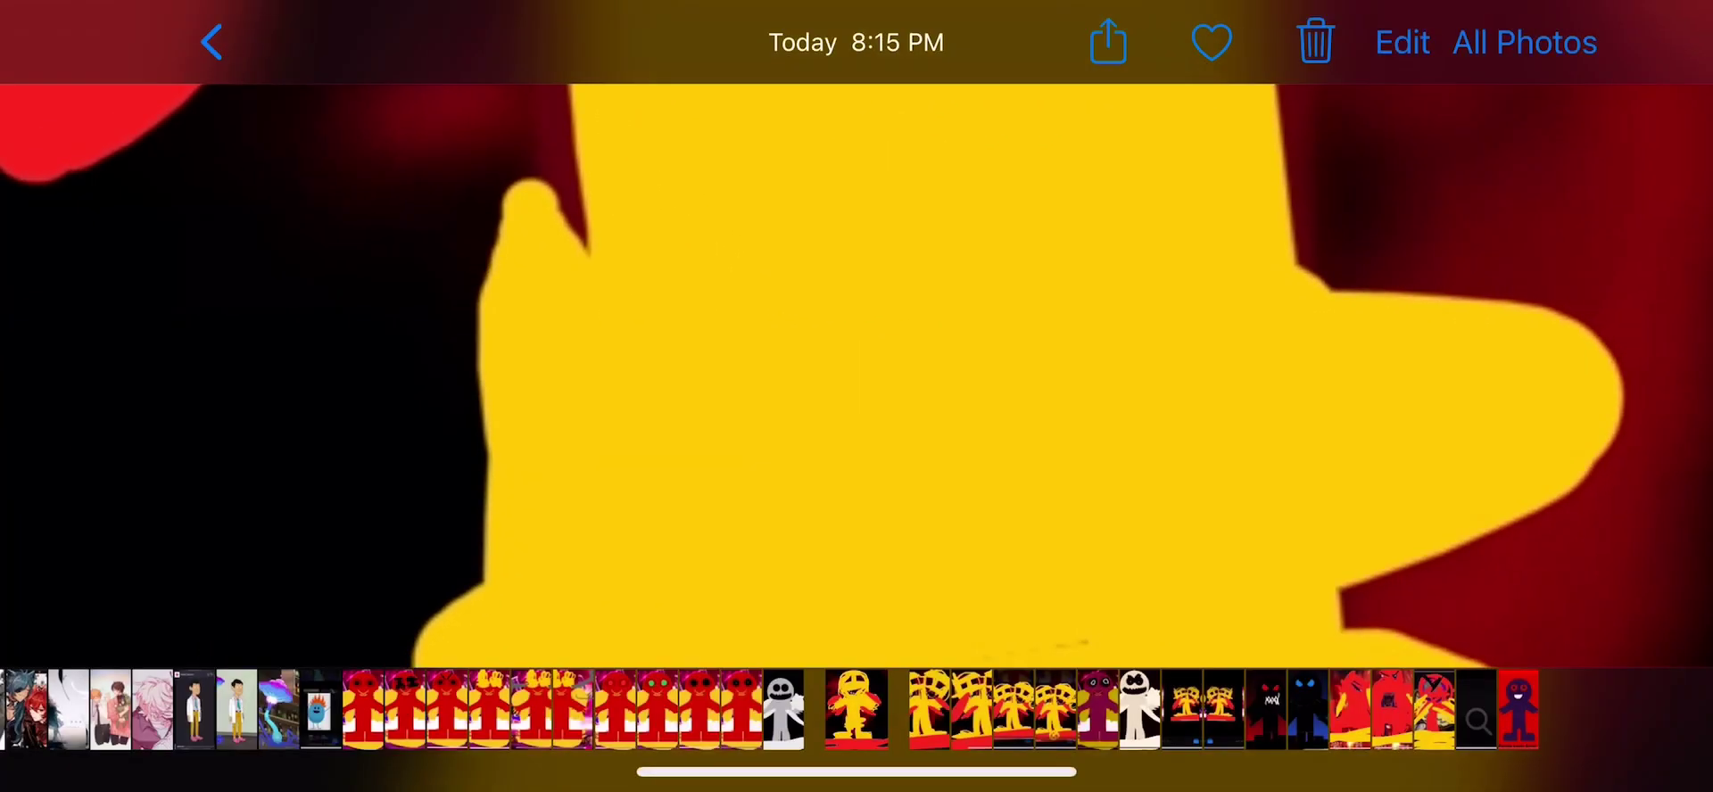
Zoom out from the close-up to show the whole scribbled yellow character drawing.
{"action": "double_click", "coordinate": [857, 402]}
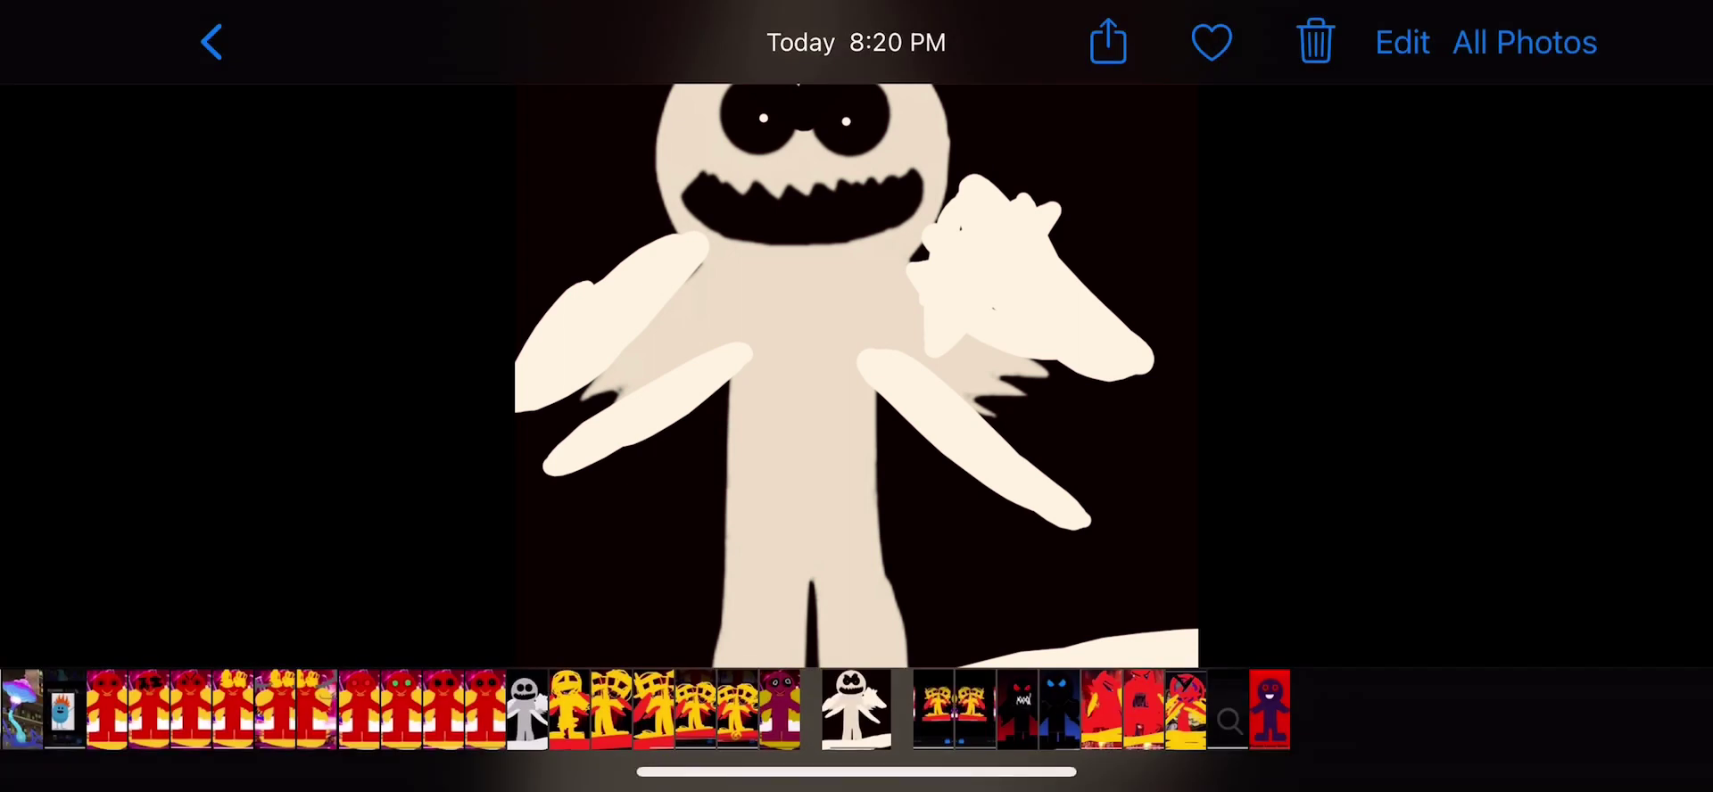
Leave the photo viewer for the album H grid of five character drawings.
{"action": "left_click", "coordinate": [211, 42]}
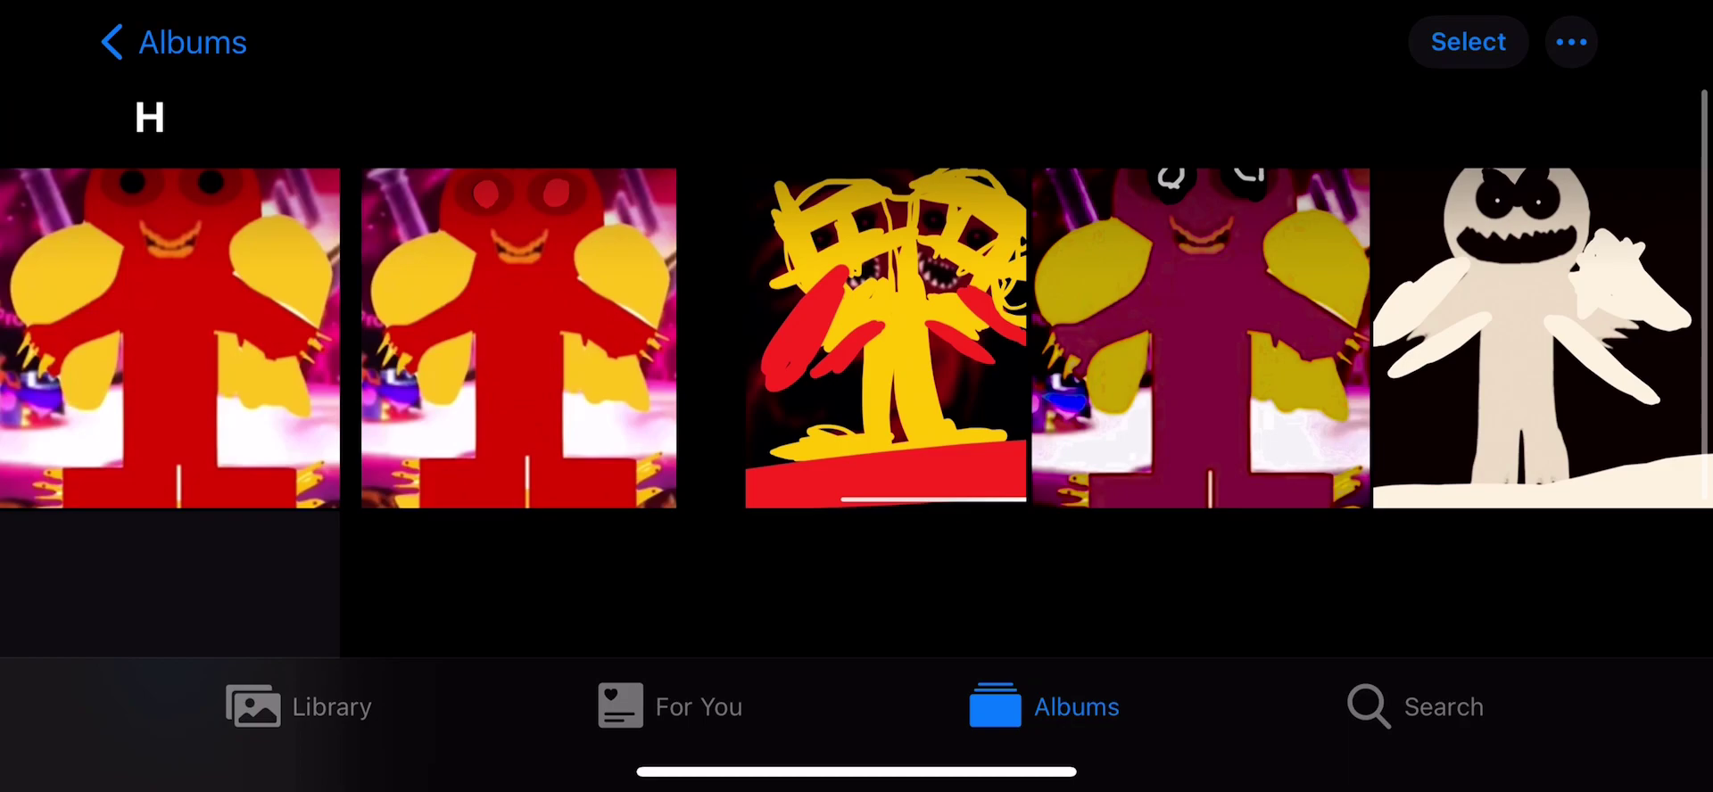
Swipe back and forth between the album H screenshot and its mirror, stopping on the mirrored one.
{"action": "left_click", "coordinate": [857, 589]}
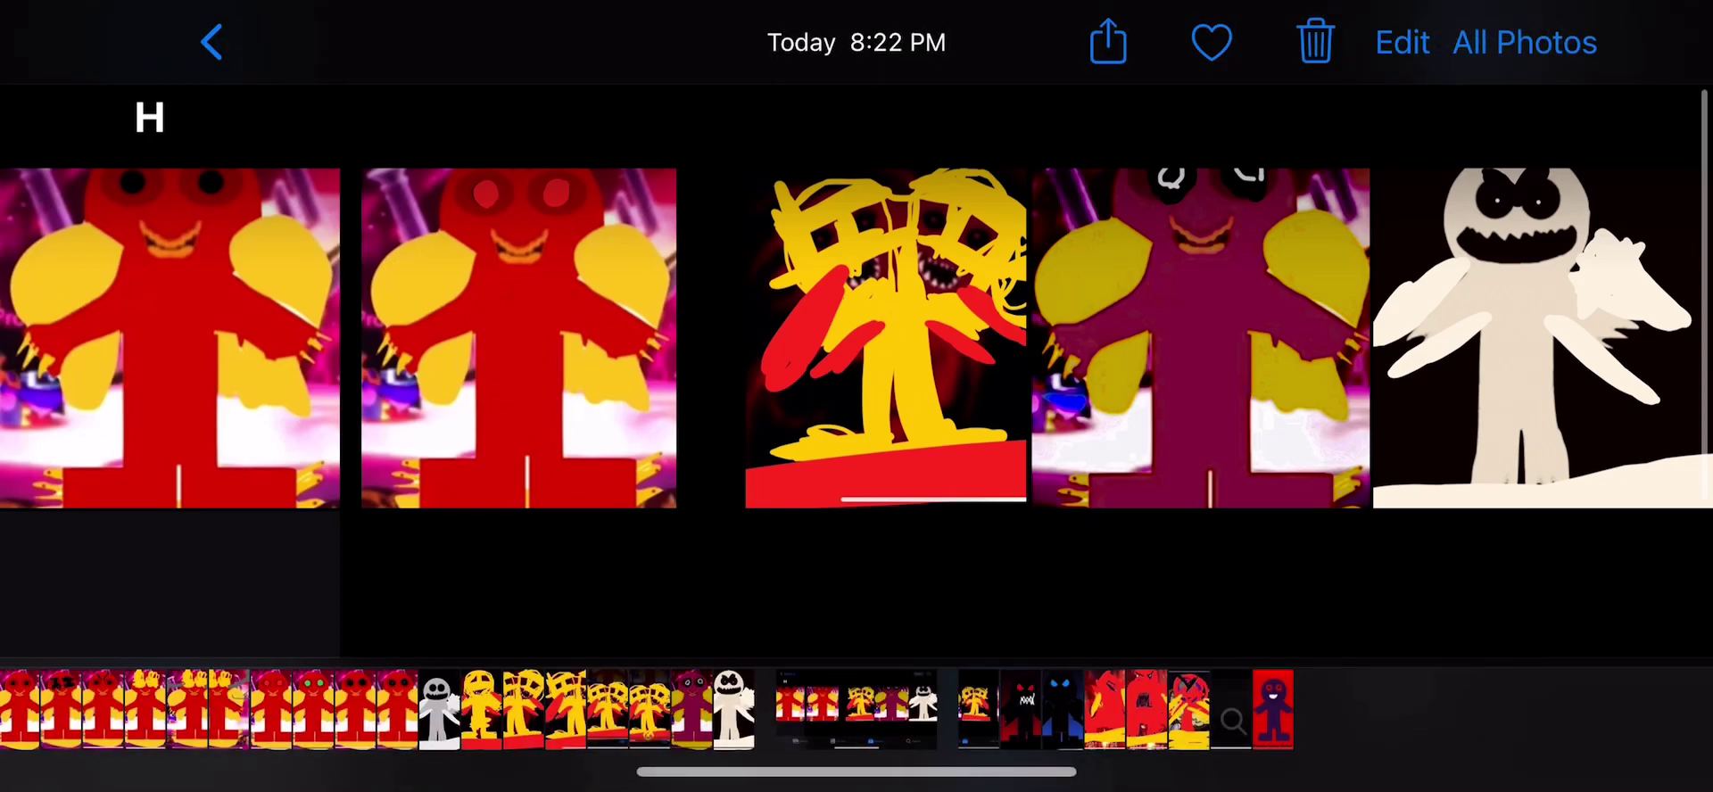
{"action": "left_click_drag", "start_coordinate": [1204, 336], "coordinate": [403, 335]}
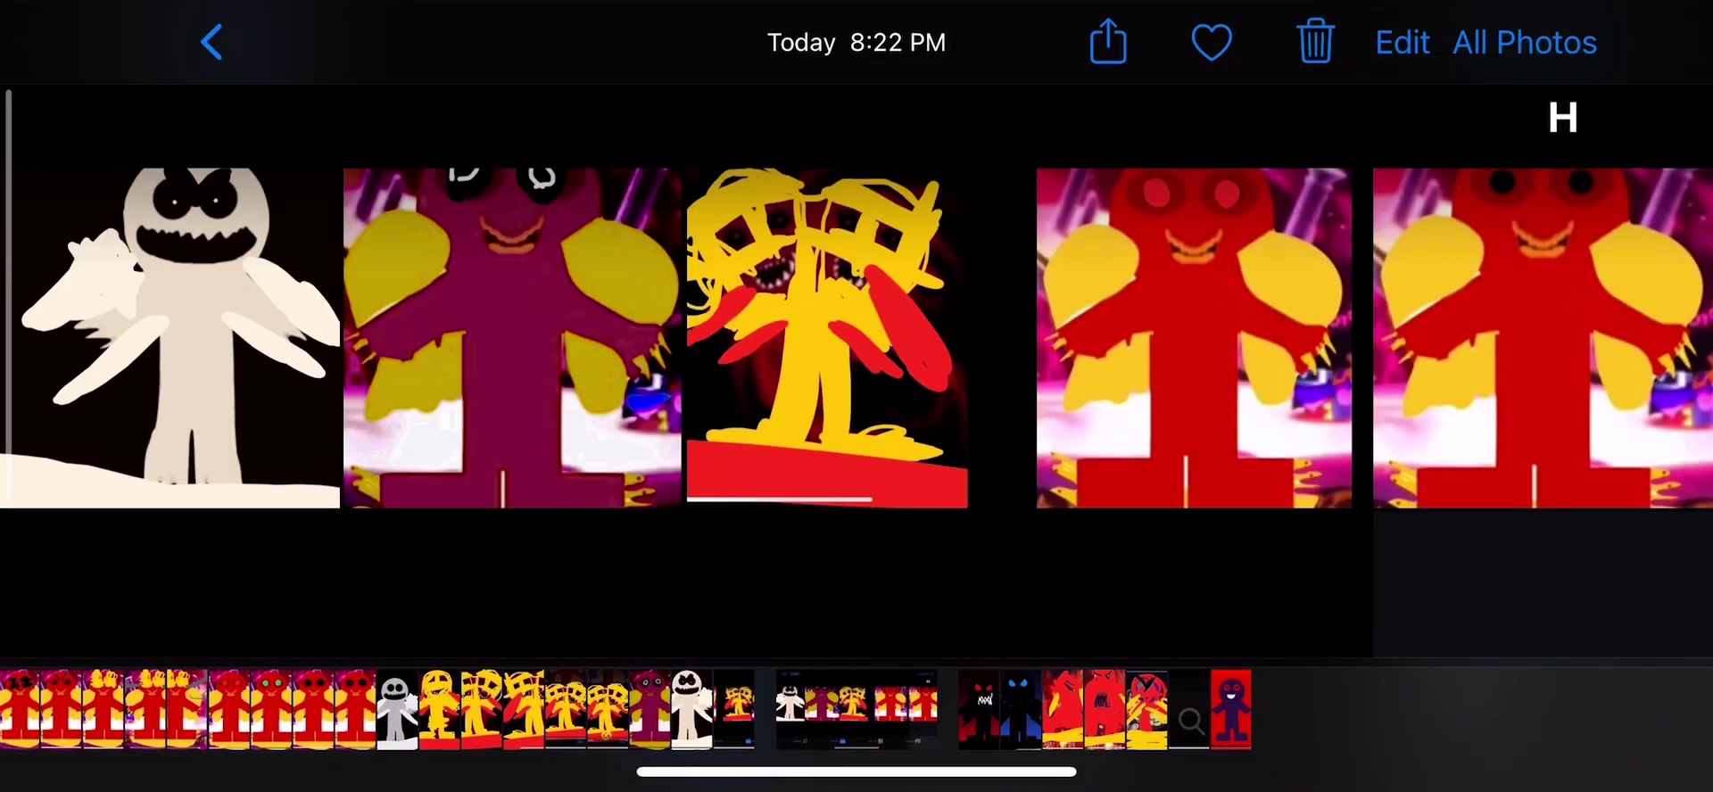
{"action": "mouse_move", "coordinate": [1205, 335]}
{"action": "left_mouse_down"}
{"action": "mouse_move", "coordinate": [401, 335]}
{"action": "mouse_move", "coordinate": [1204, 335]}
{"action": "left_mouse_up"}
{"action": "left_click_drag", "start_coordinate": [401, 335], "coordinate": [1205, 335]}
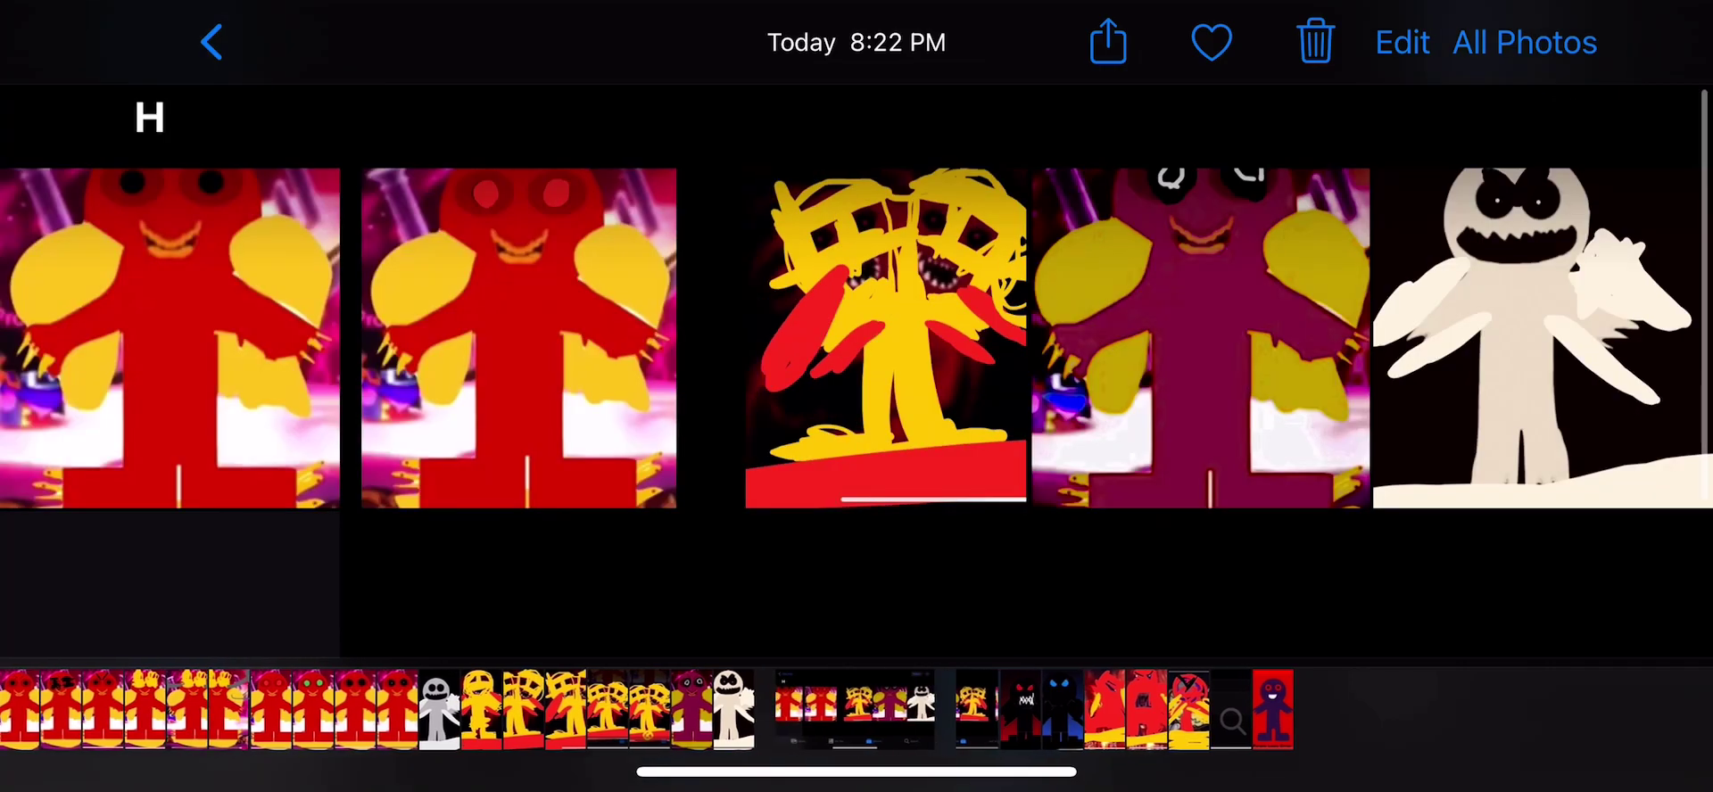
{"action": "left_click_drag", "start_coordinate": [402, 334], "coordinate": [1205, 335]}
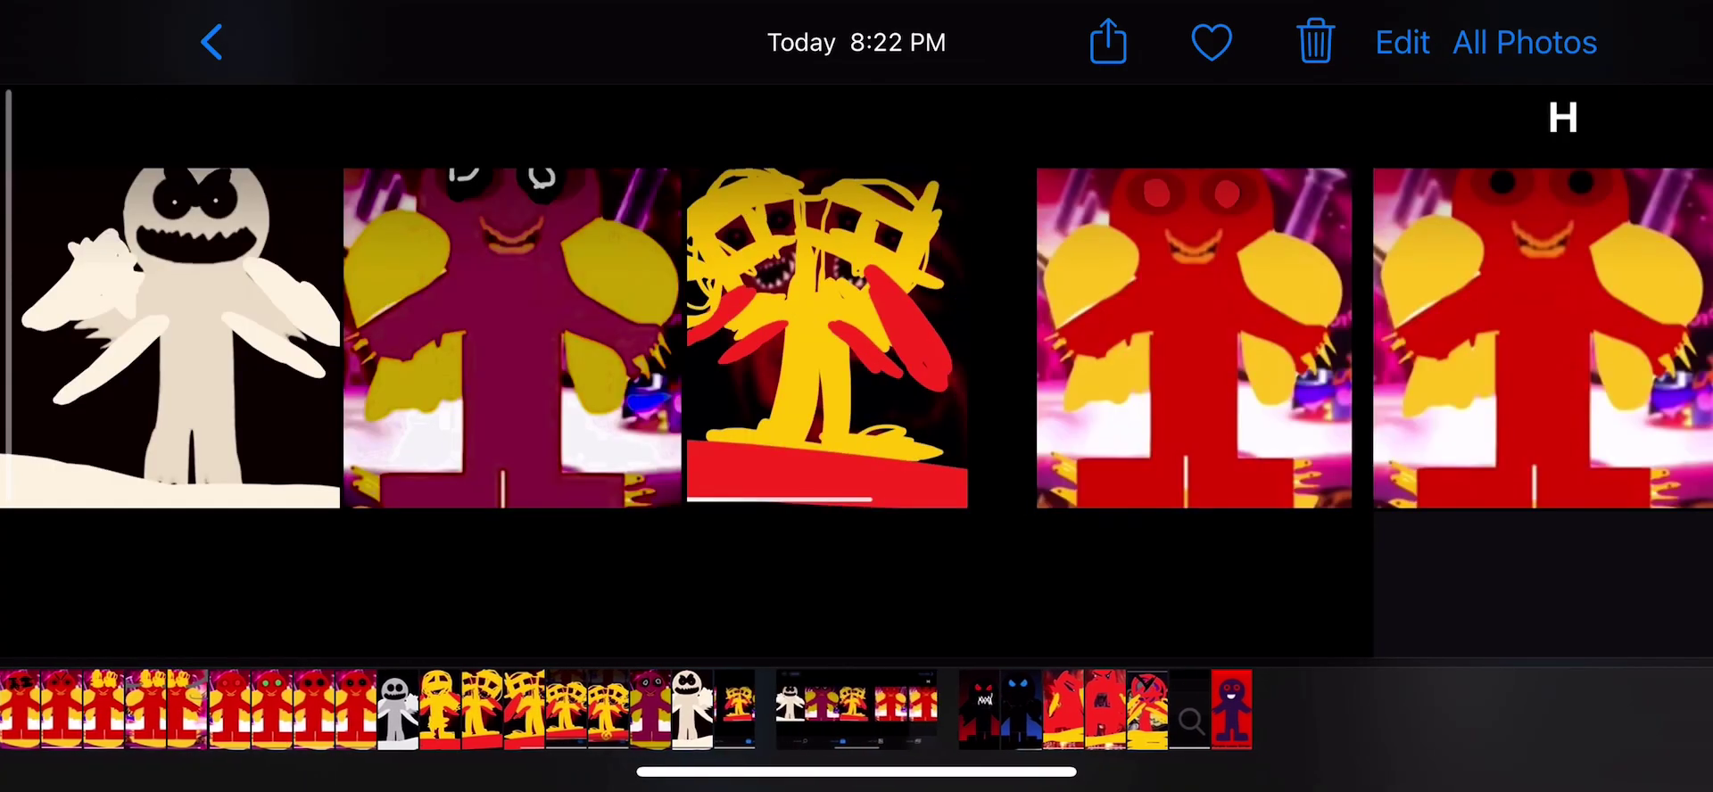
{"action": "left_click_drag", "start_coordinate": [401, 335], "coordinate": [1205, 335]}
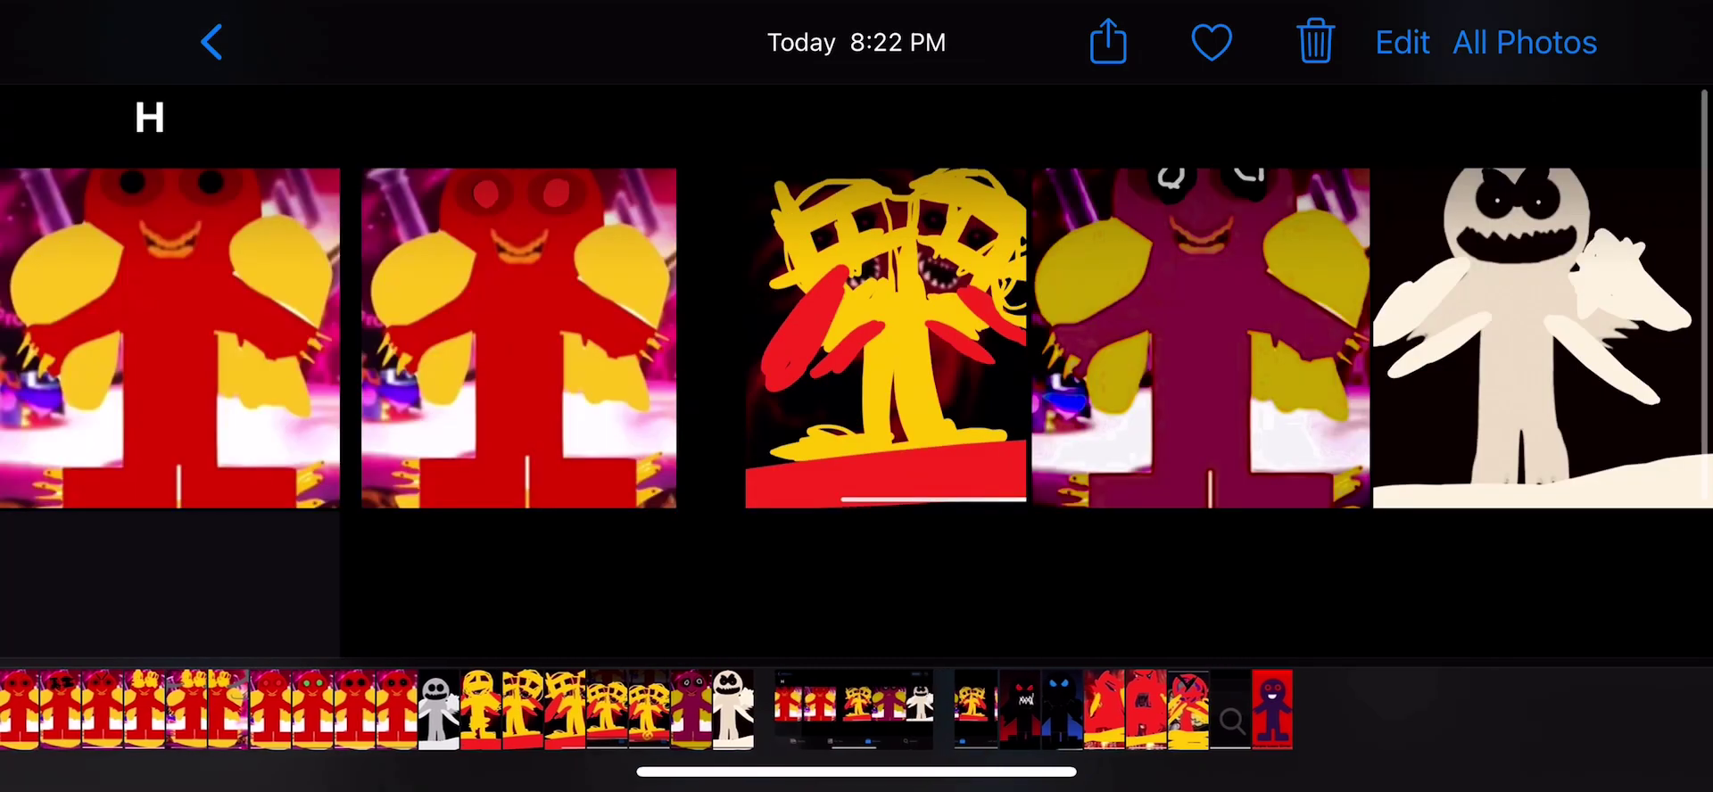
{"action": "left_click_drag", "start_coordinate": [401, 334], "coordinate": [1205, 334]}
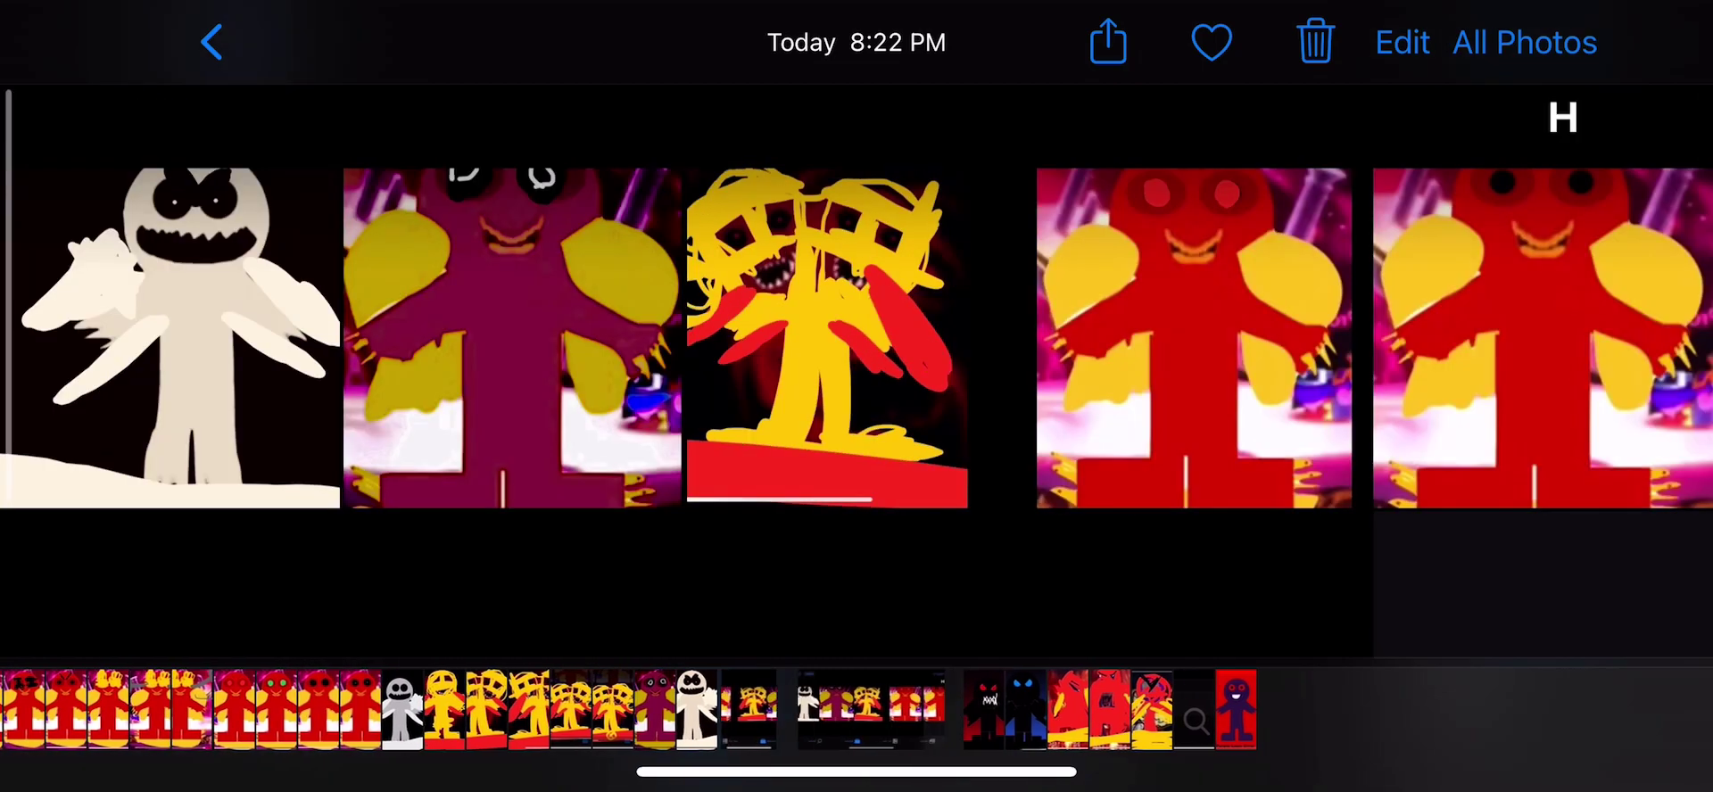
{"action": "left_click_drag", "start_coordinate": [401, 335], "coordinate": [1205, 336]}
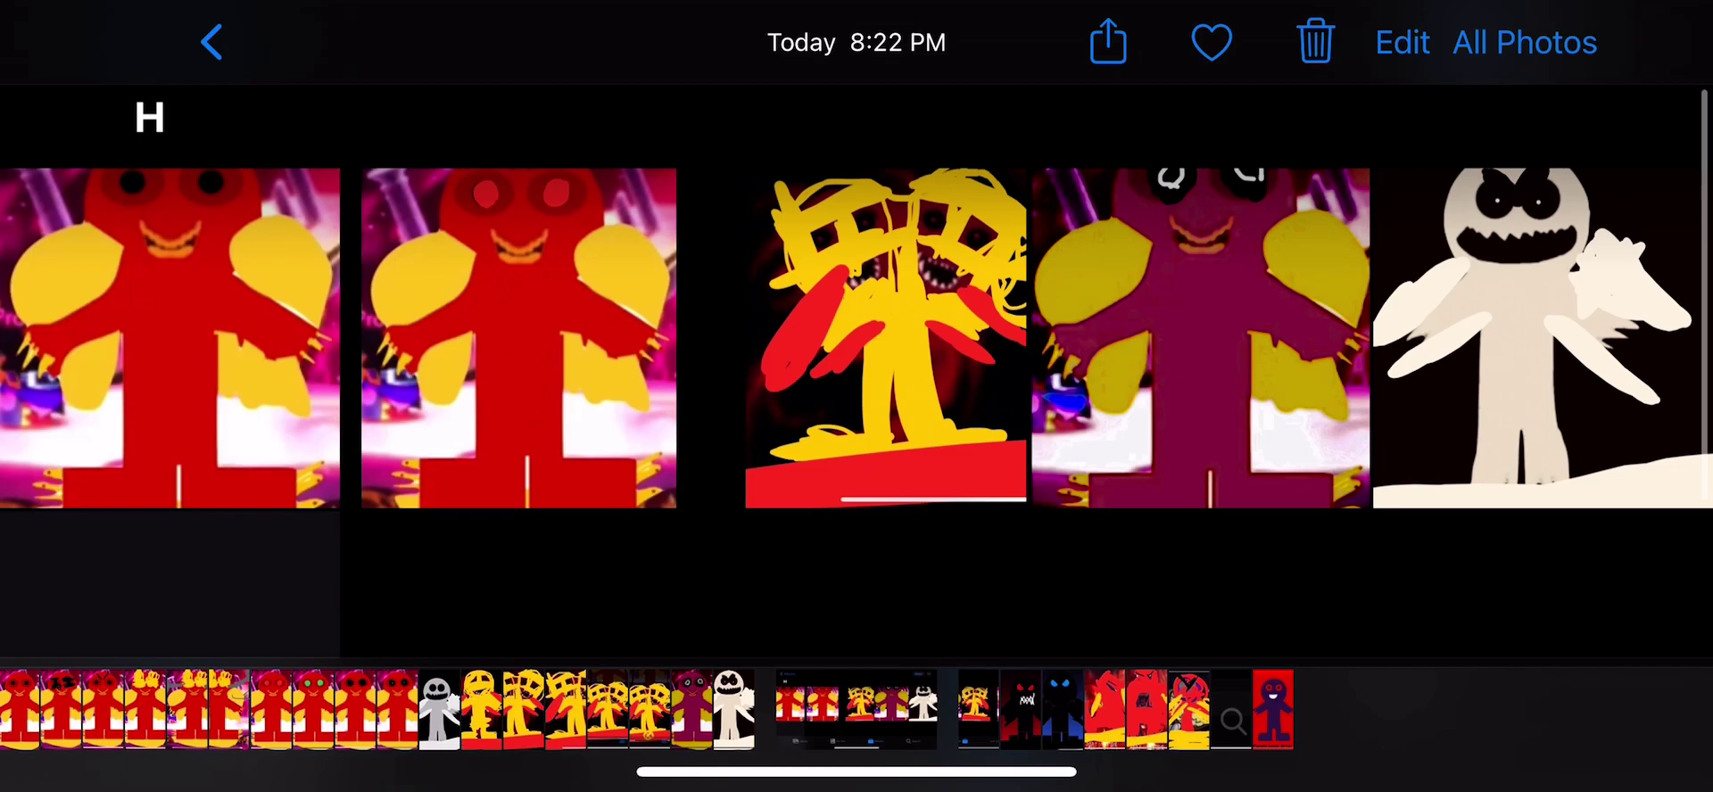
{"action": "left_click_drag", "start_coordinate": [401, 335], "coordinate": [1204, 336]}
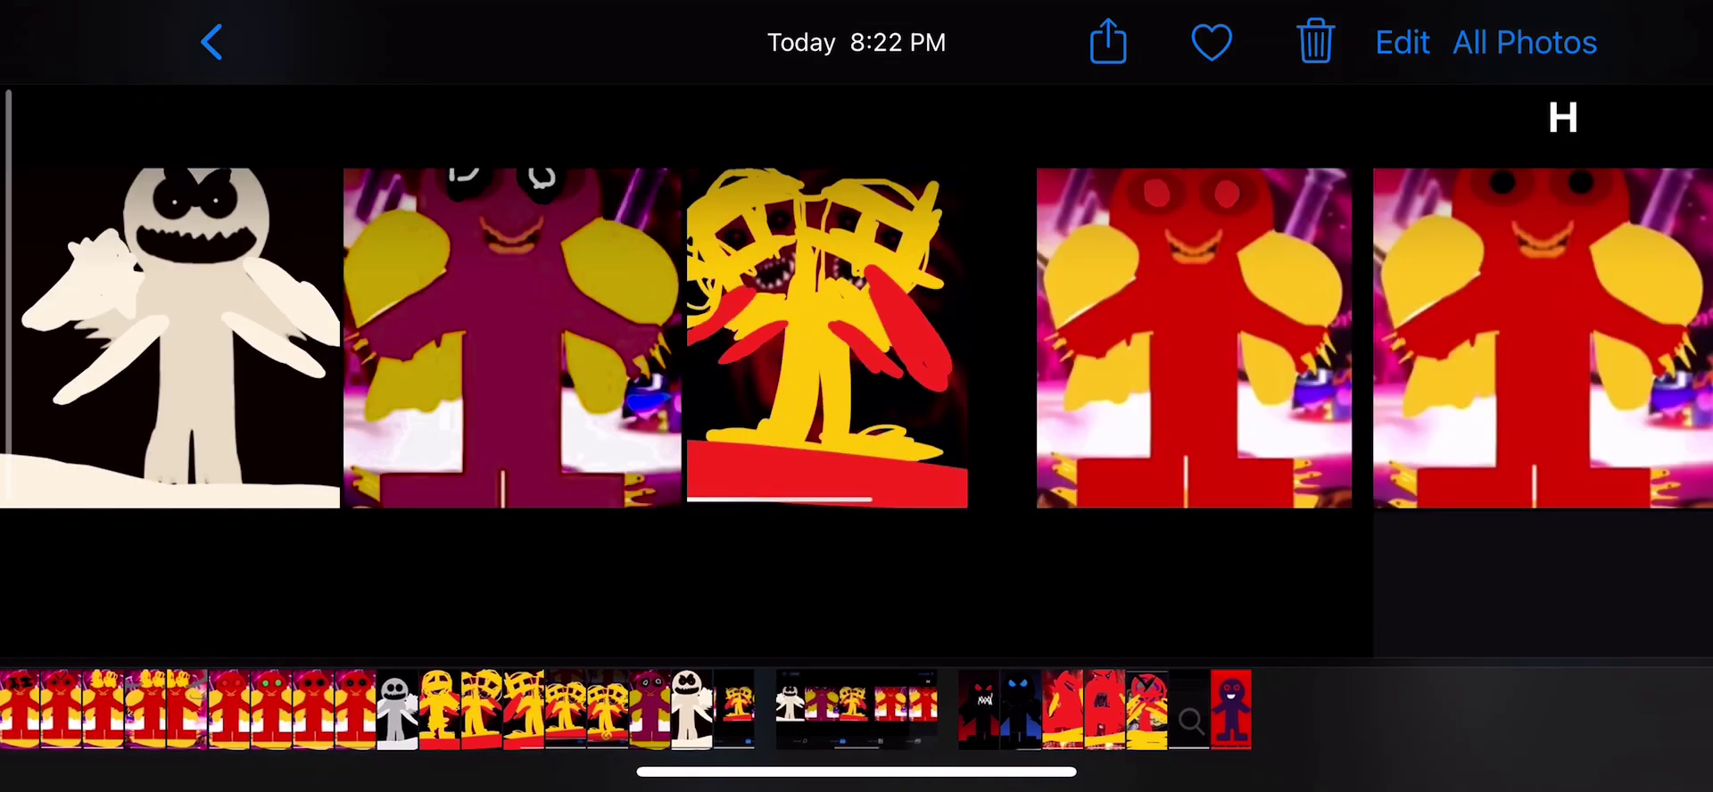
{"action": "mouse_move", "coordinate": [402, 335]}
{"action": "left_mouse_down"}
{"action": "mouse_move", "coordinate": [1205, 335]}
{"action": "mouse_move", "coordinate": [401, 336]}
{"action": "left_mouse_up"}
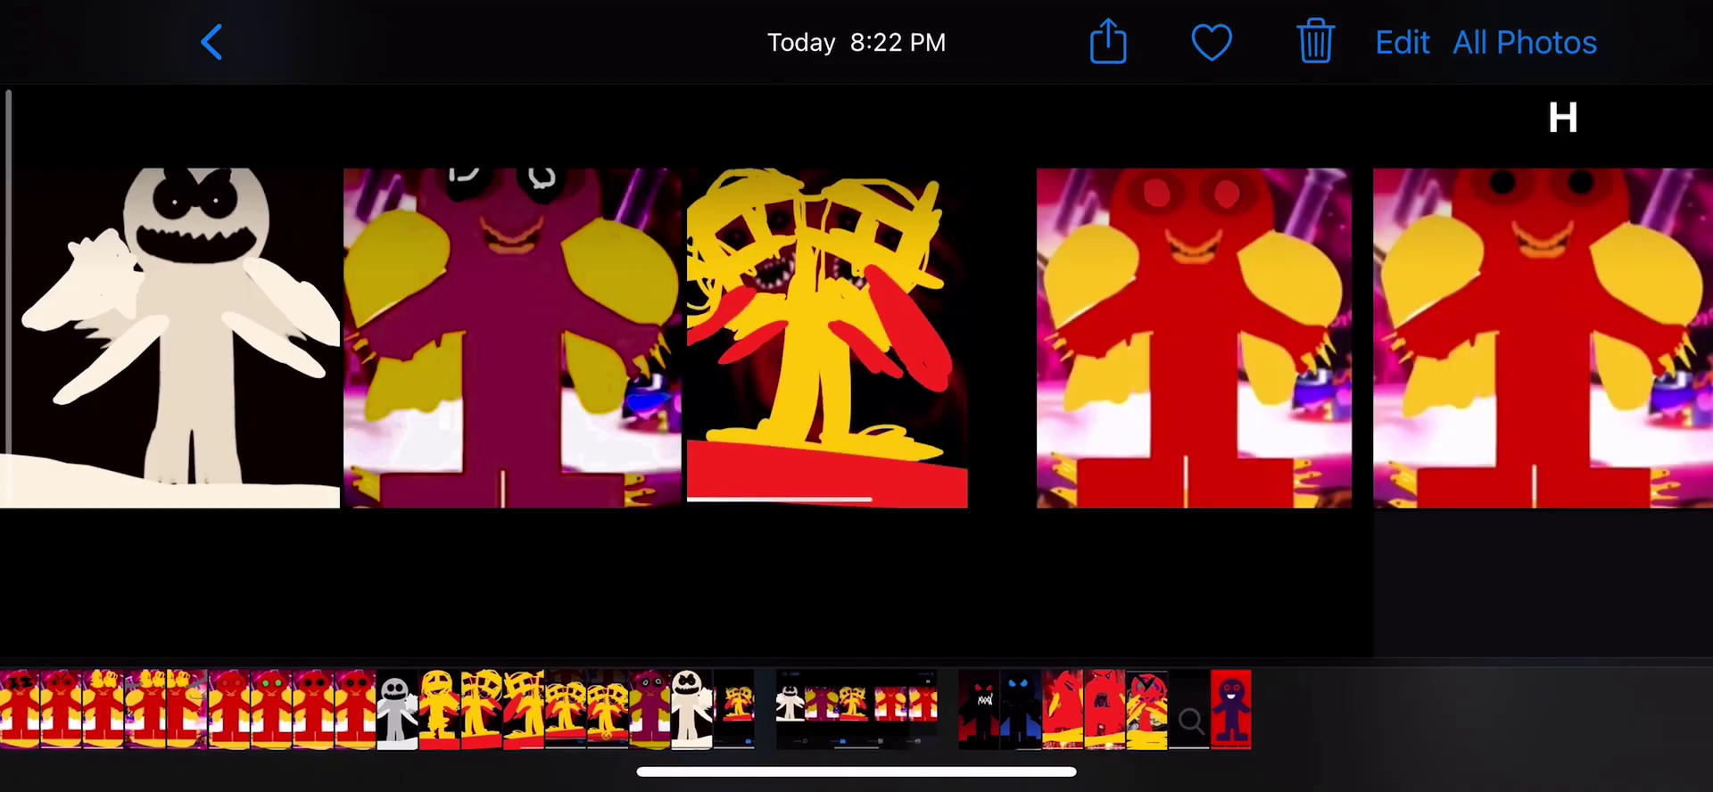